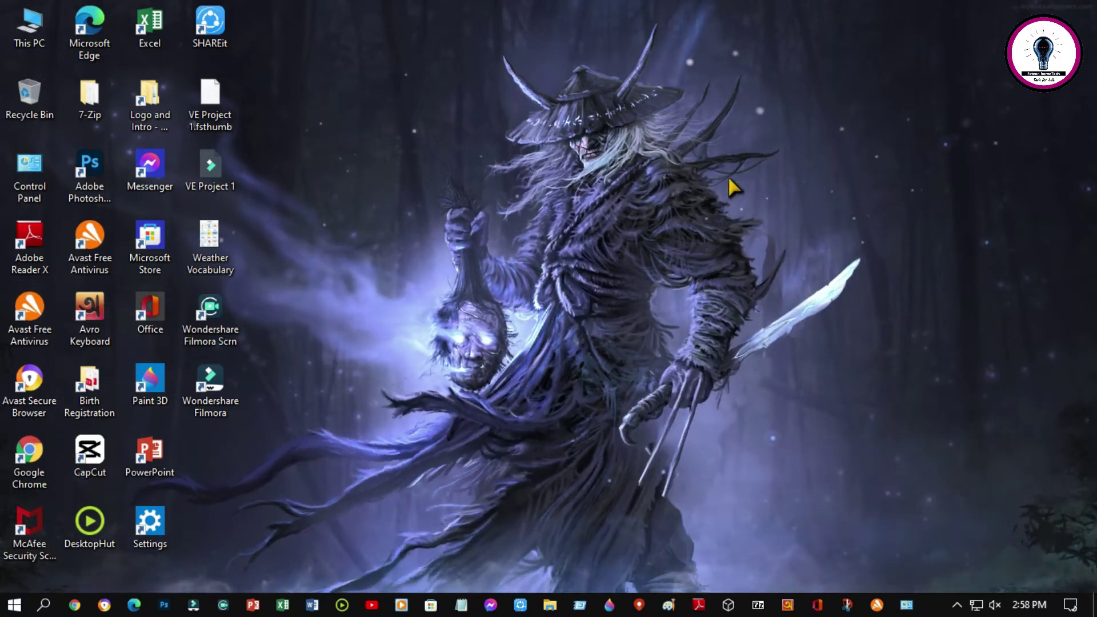
Step: Create a new Microsoft Word Document file on the desktop from the desktop's New menu
{"action": "right_click", "coordinate": [354, 73]}
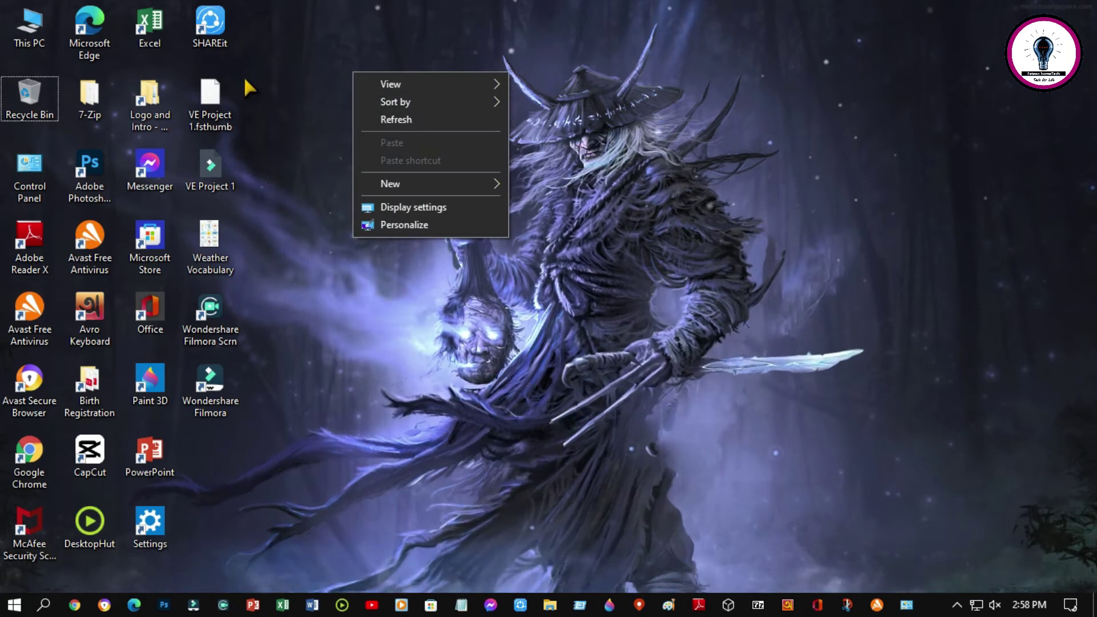
{"action": "left_click", "coordinate": [398, 190]}
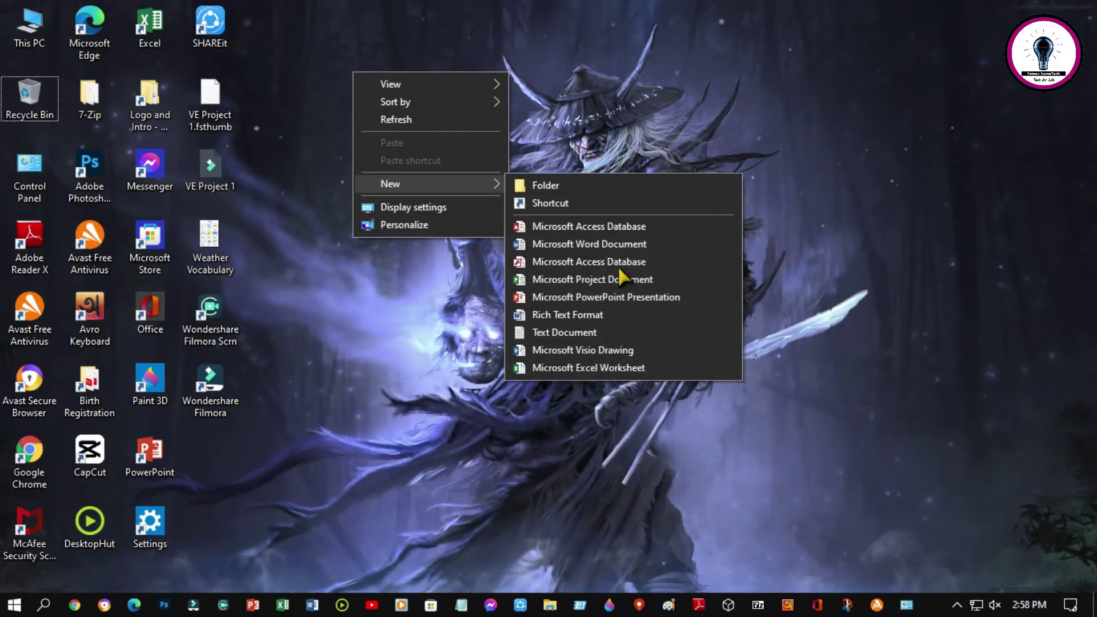
{"action": "left_click", "coordinate": [564, 247]}
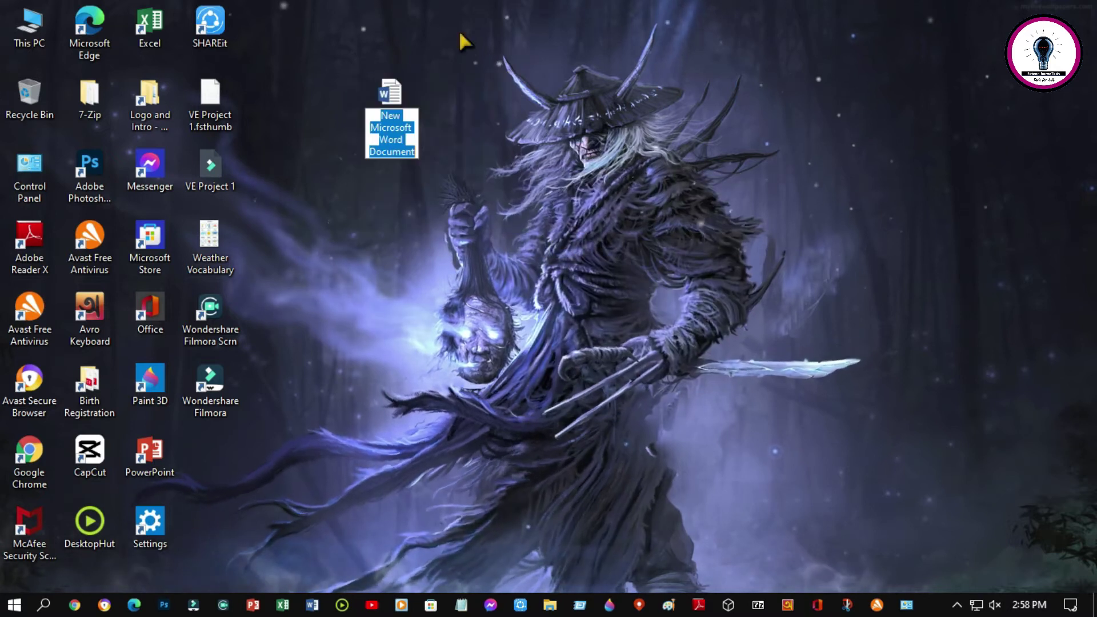
Step: Open the new document and paste the lines My gmail, Pass, Mobile number, Recovery email
{"action": "double_click", "coordinate": [272, 46]}
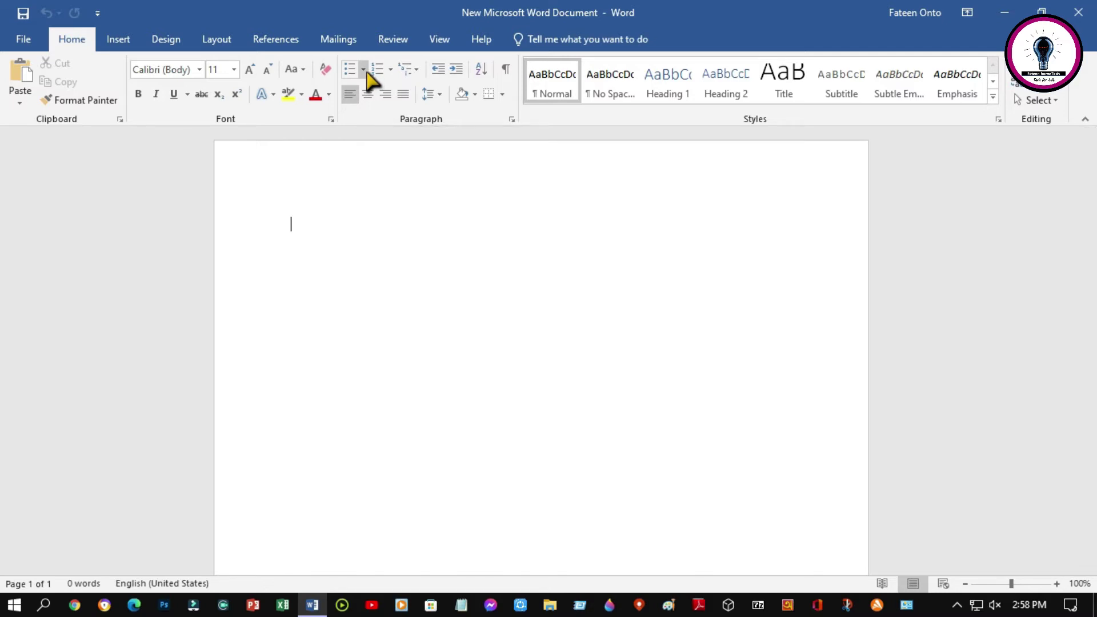
{"action": "type", "text": "My gmail- ?????? Pass- ?????? Mobile number- ?????? Recovery email- ??????"}
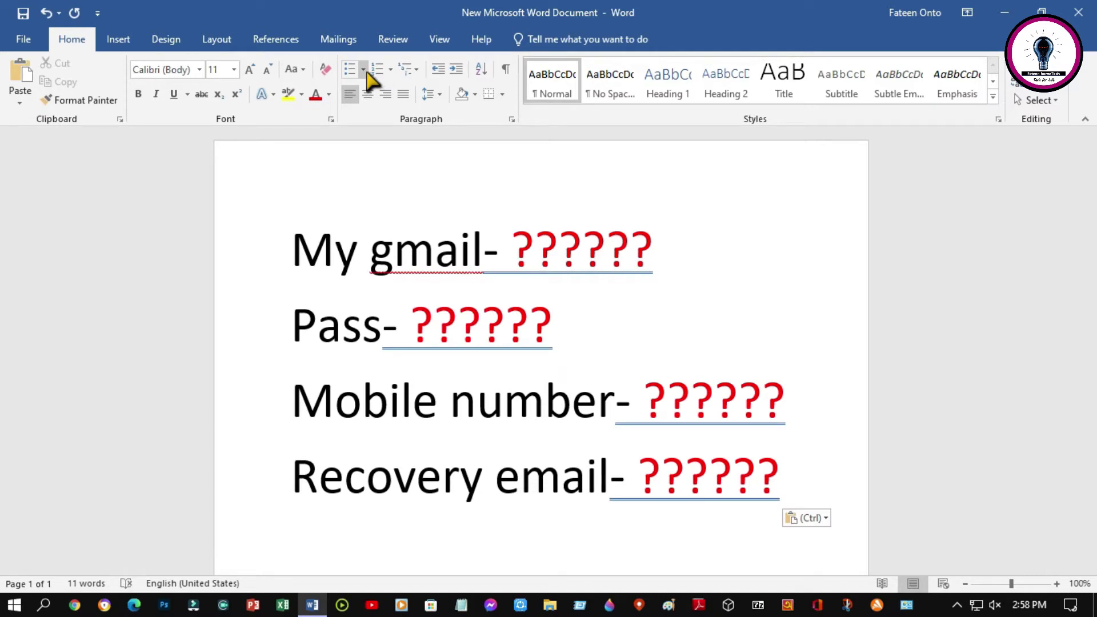
{"action": "left_click_drag", "start_coordinate": [294, 199], "coordinate": [876, 463]}
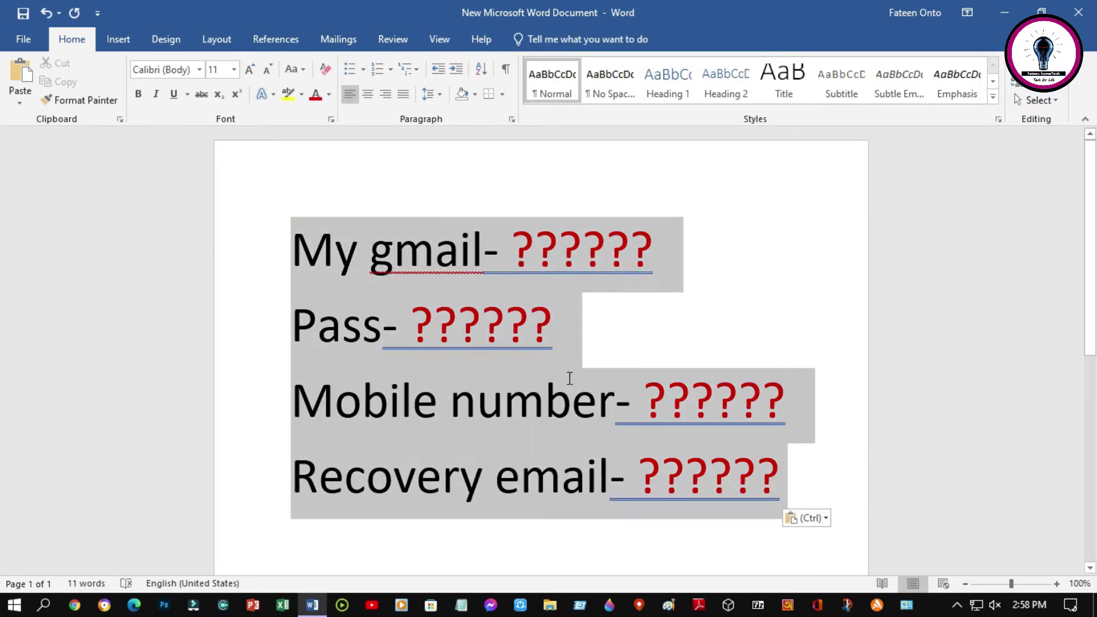
{"action": "left_click_drag", "start_coordinate": [569, 379], "coordinate": [548, 350]}
{"action": "left_click", "coordinate": [511, 397]}
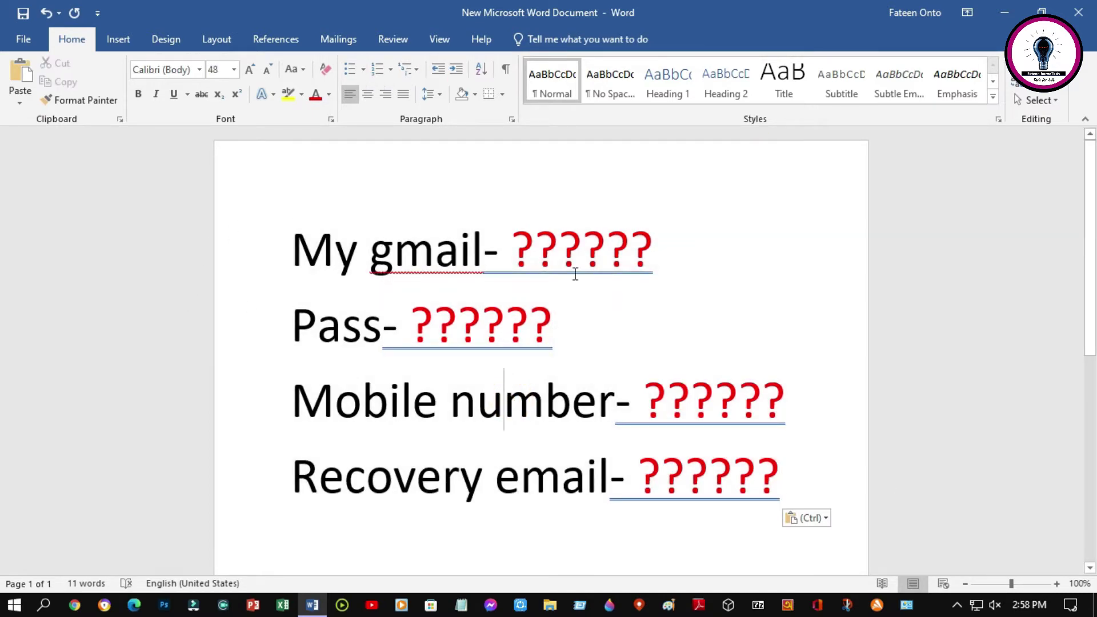
Step: Save the document with Ctrl+S
{"action": "scroll", "coordinate": [568, 360], "scroll_direction": "down", "scroll_amount": 1}
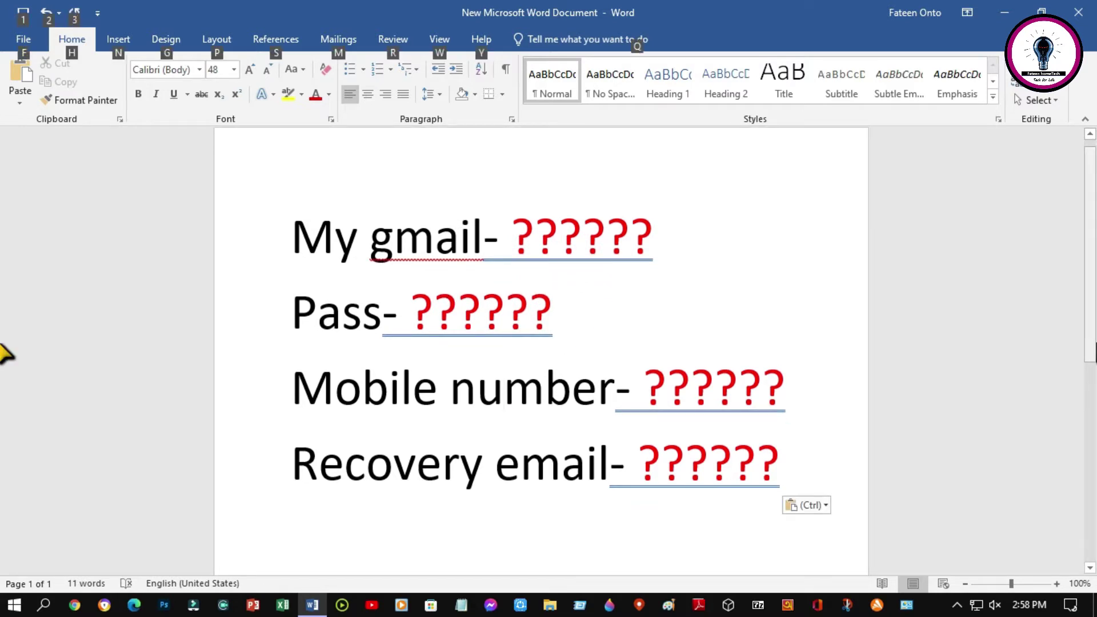
{"action": "key", "text": "alt"}
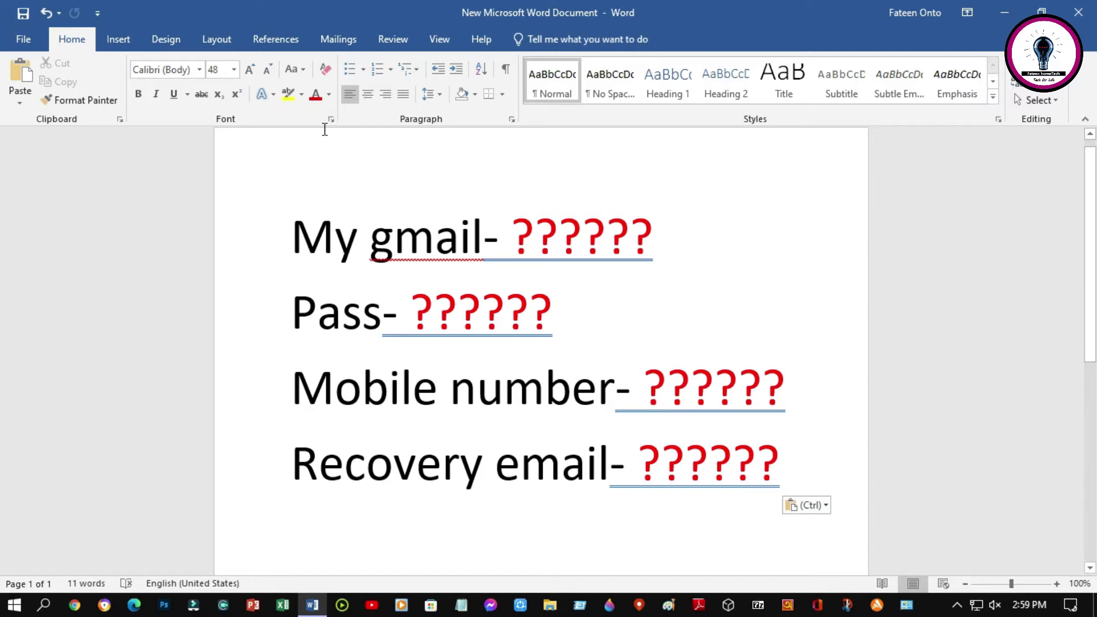
{"action": "key", "text": "ctrl+s"}
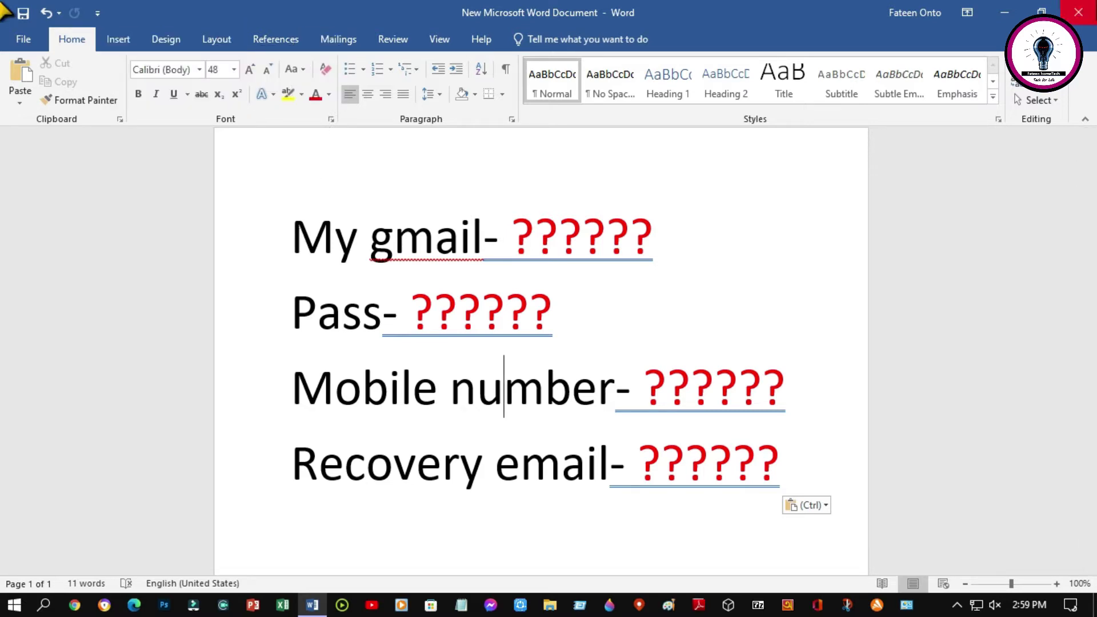
Step: Close Word and rename the desktop document to 'My security file', correcting the typo
{"action": "left_click", "coordinate": [1076, 12]}
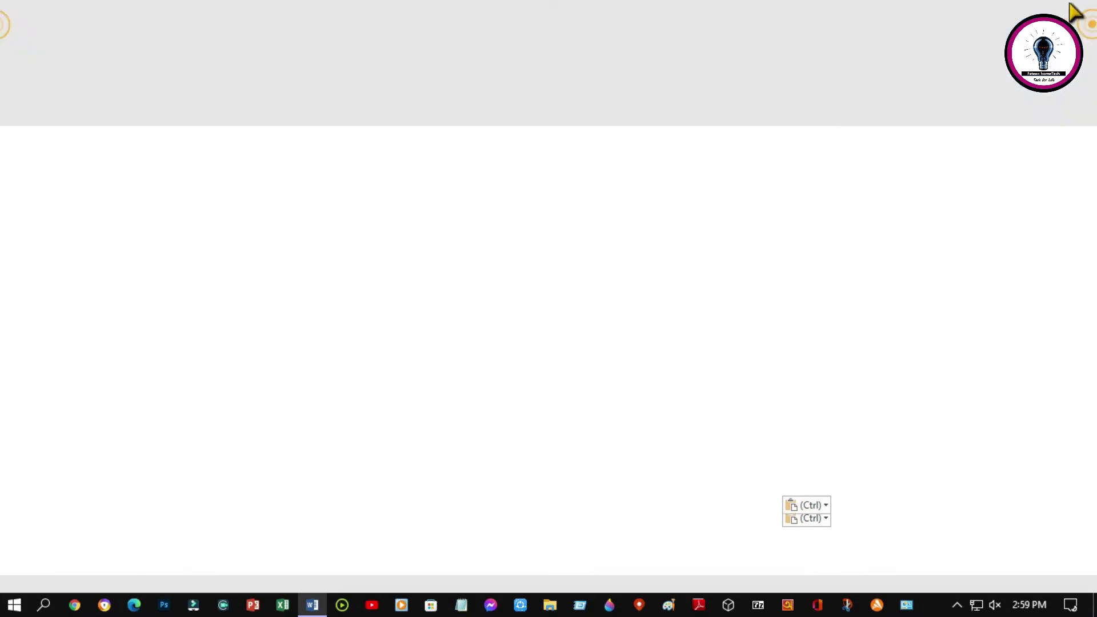
{"action": "right_click", "coordinate": [285, 23]}
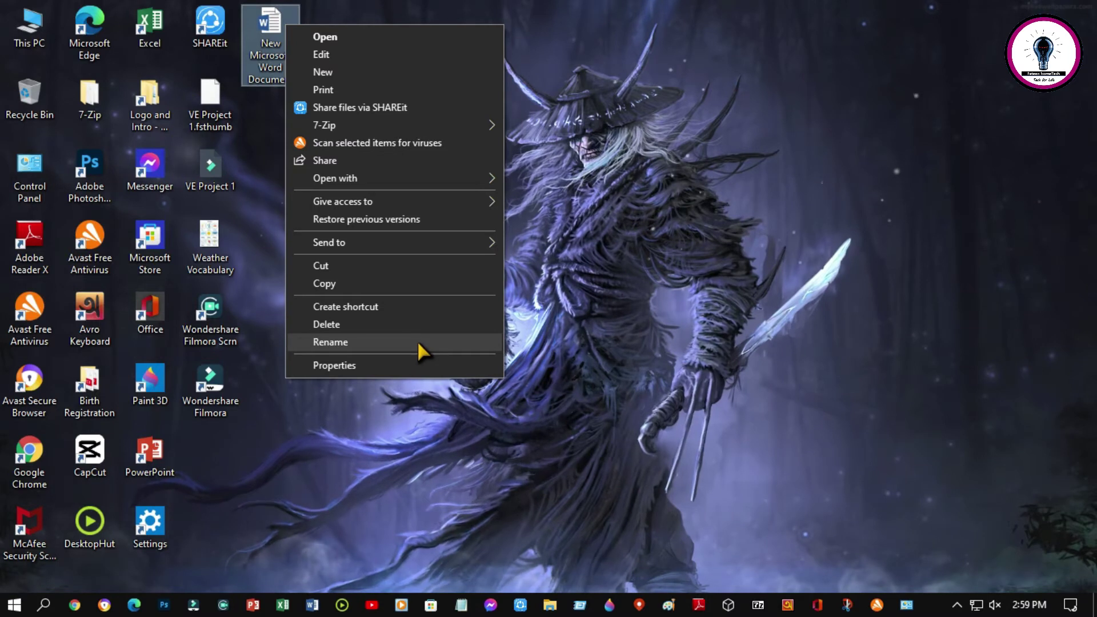
{"action": "right_click", "coordinate": [265, 21]}
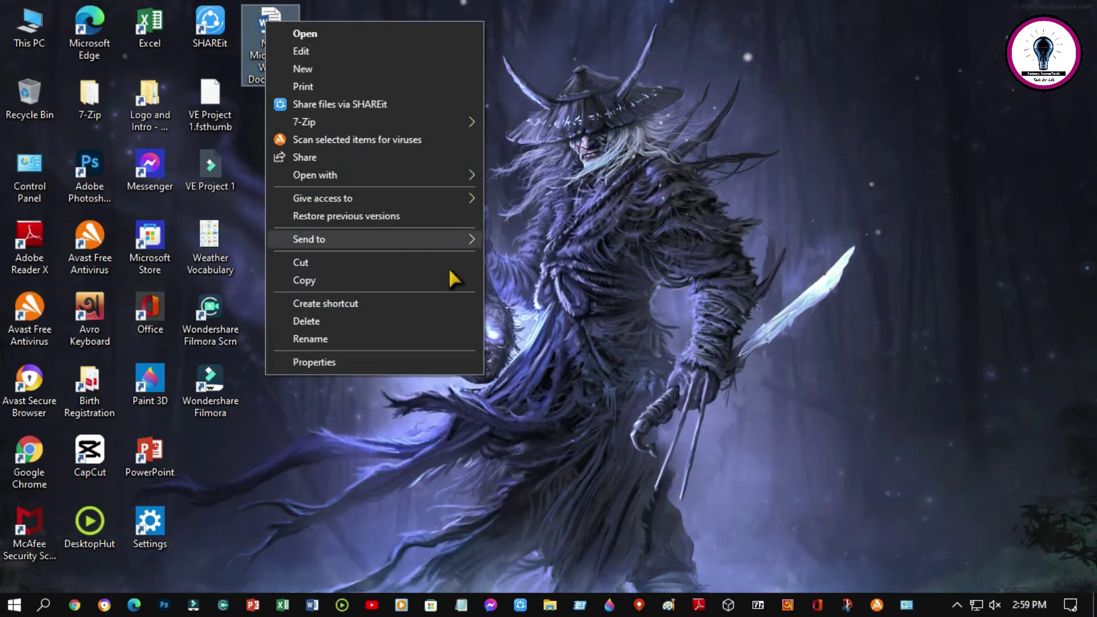
{"action": "left_click", "coordinate": [383, 336]}
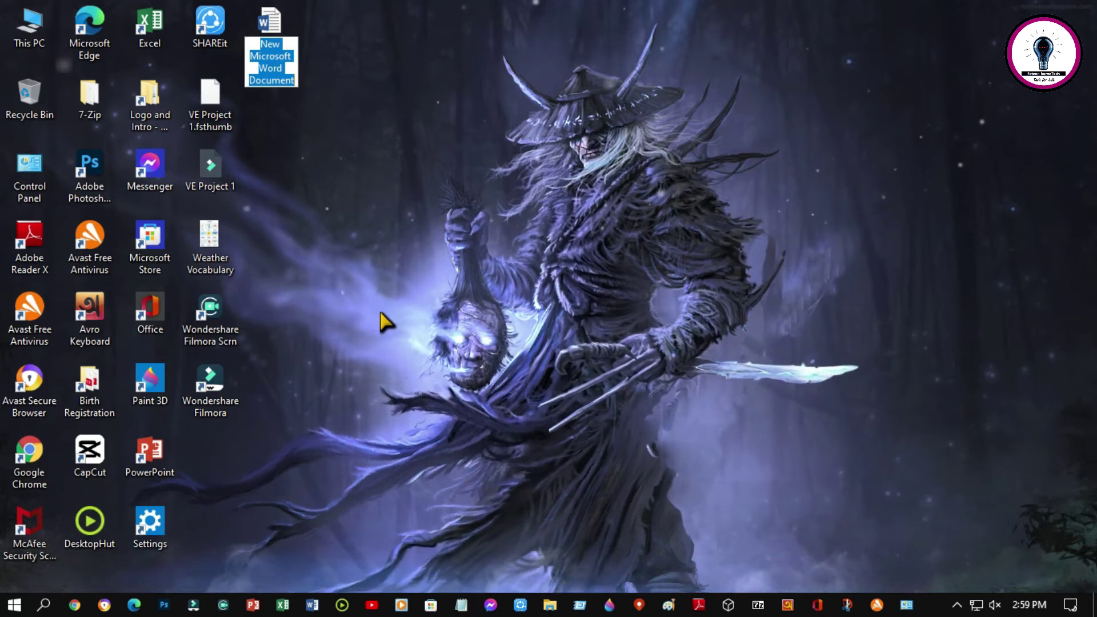
{"action": "type", "text": "My"}
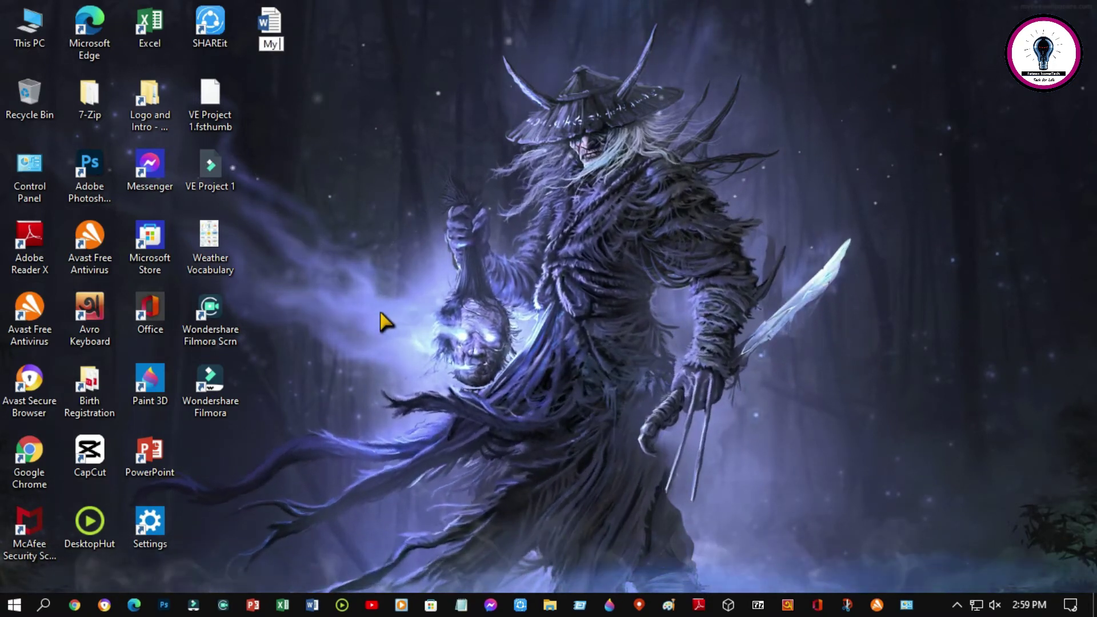
{"action": "type", "text": " sequ"}
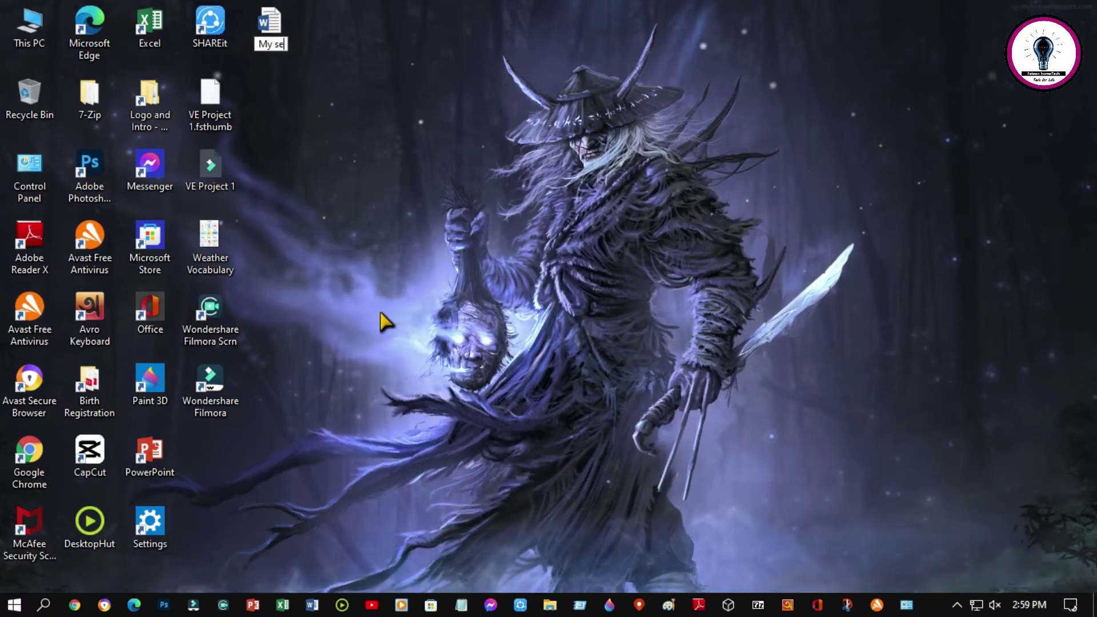
{"action": "type", "text": "rit"}
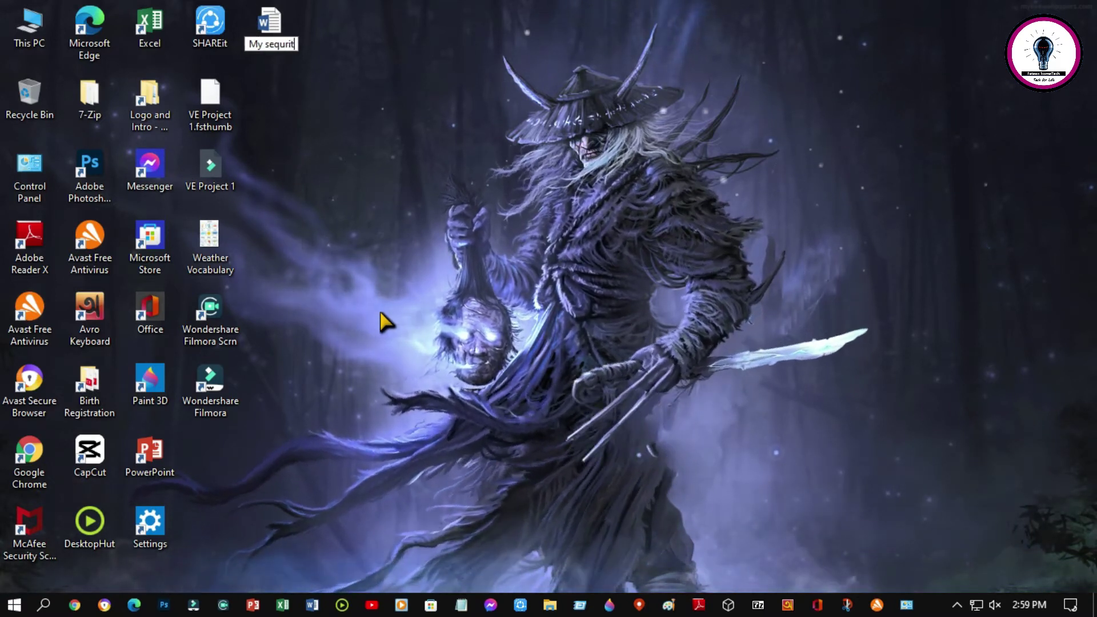
{"action": "type", "text": "y"}
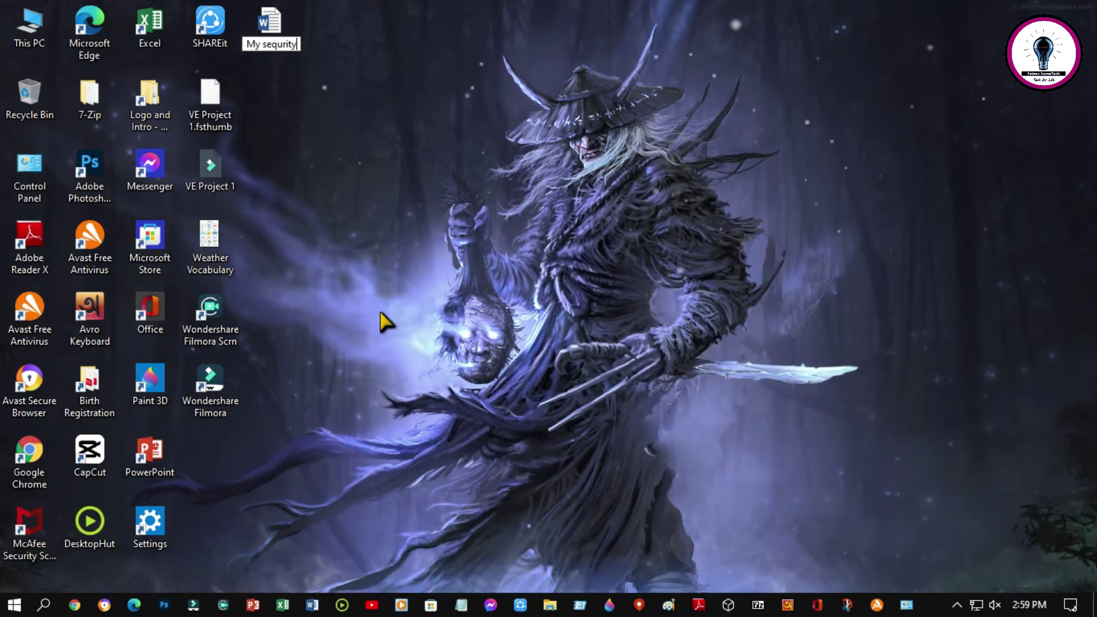
{"action": "key", "text": "BackSpace"}
{"action": "key", "text": "BackSpace"}
{"action": "key", "text": "BackSpace"}
{"action": "key", "text": "BackSpace"}
{"action": "key", "text": "BackSpace"}
{"action": "key", "text": "BackSpace"}
{"action": "type", "text": "curity "}
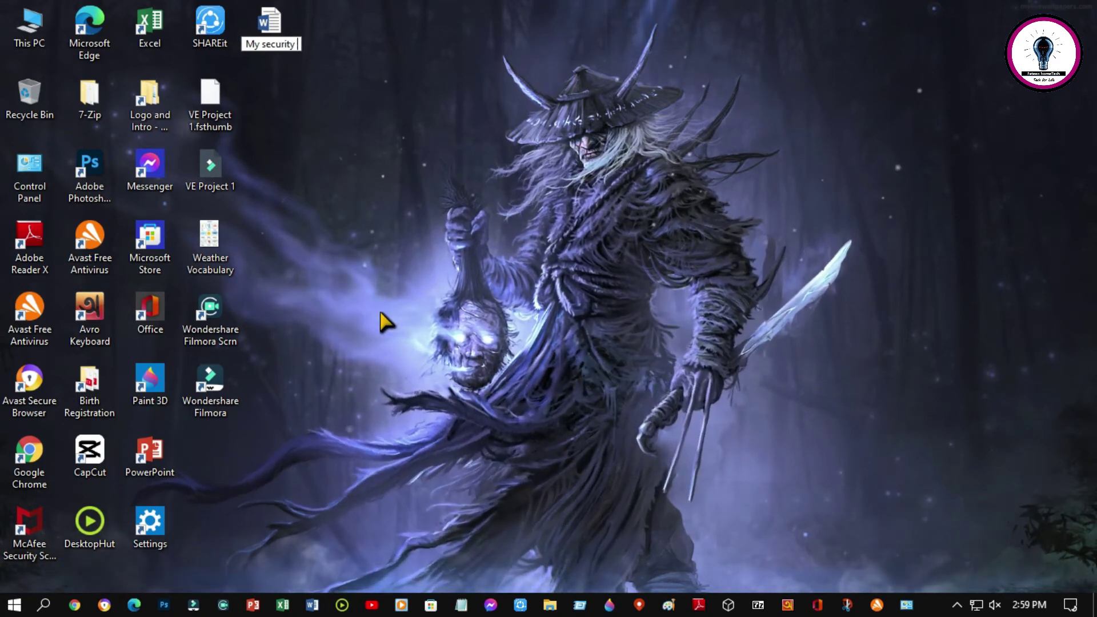
{"action": "type", "text": "file"}
{"action": "key", "text": "Return"}
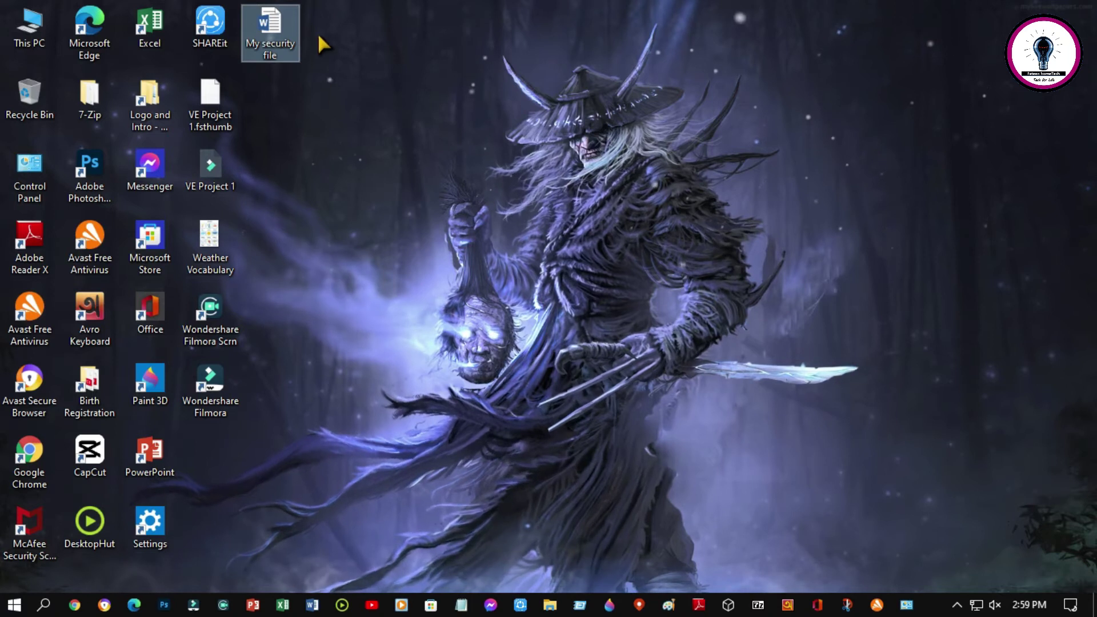
Step: Open My security file and show the Protect Document options on the File > Info page
{"action": "double_click", "coordinate": [282, 25]}
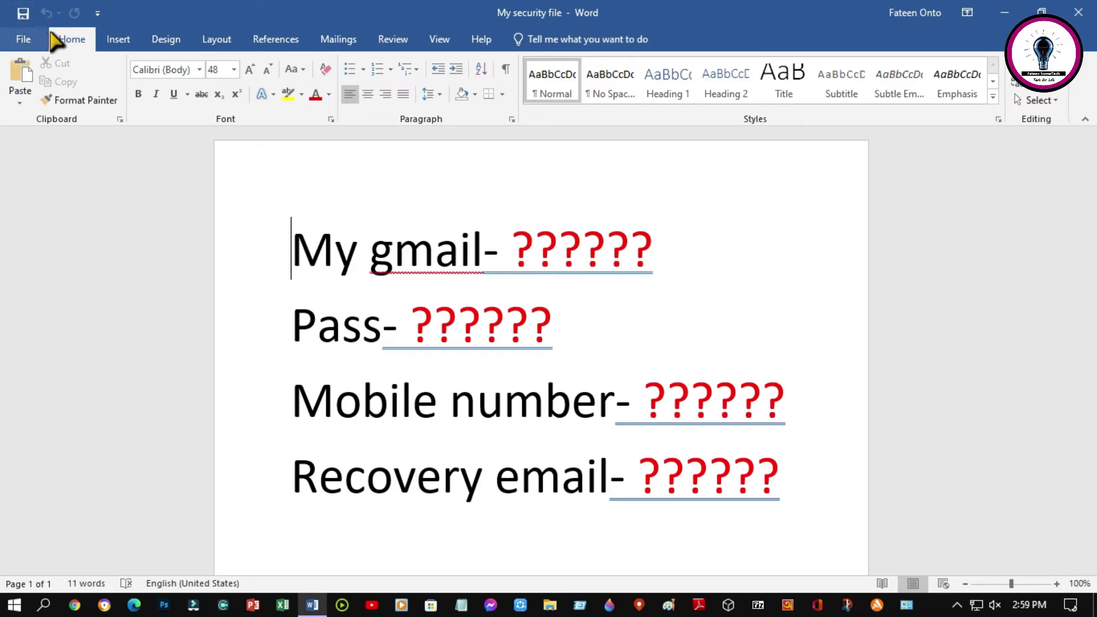
{"action": "left_click", "coordinate": [9, 39]}
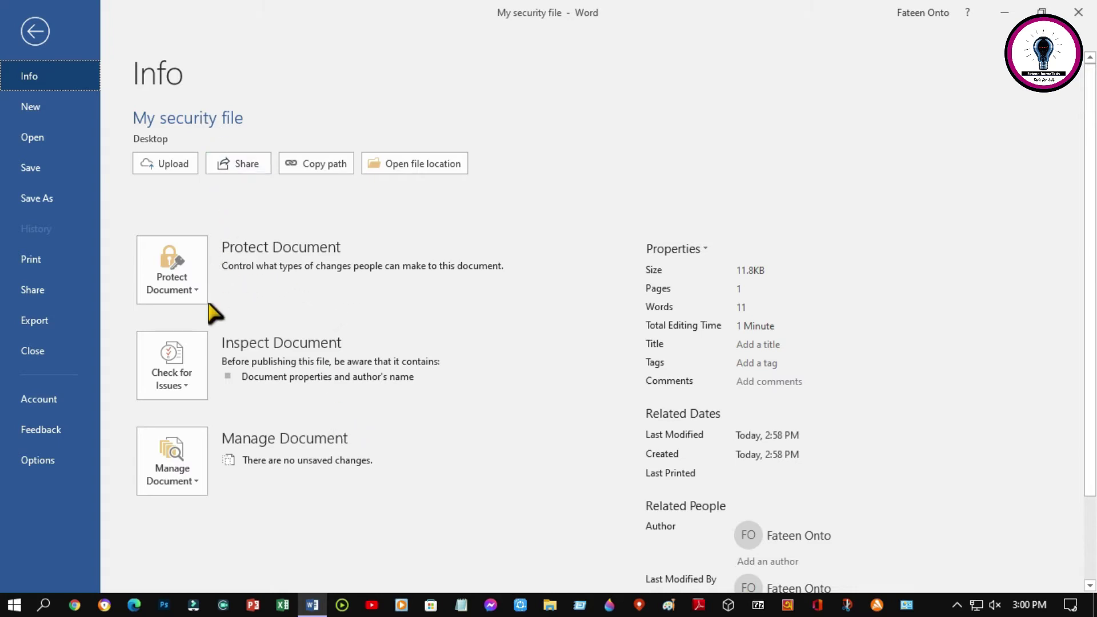
{"action": "left_click", "coordinate": [189, 282]}
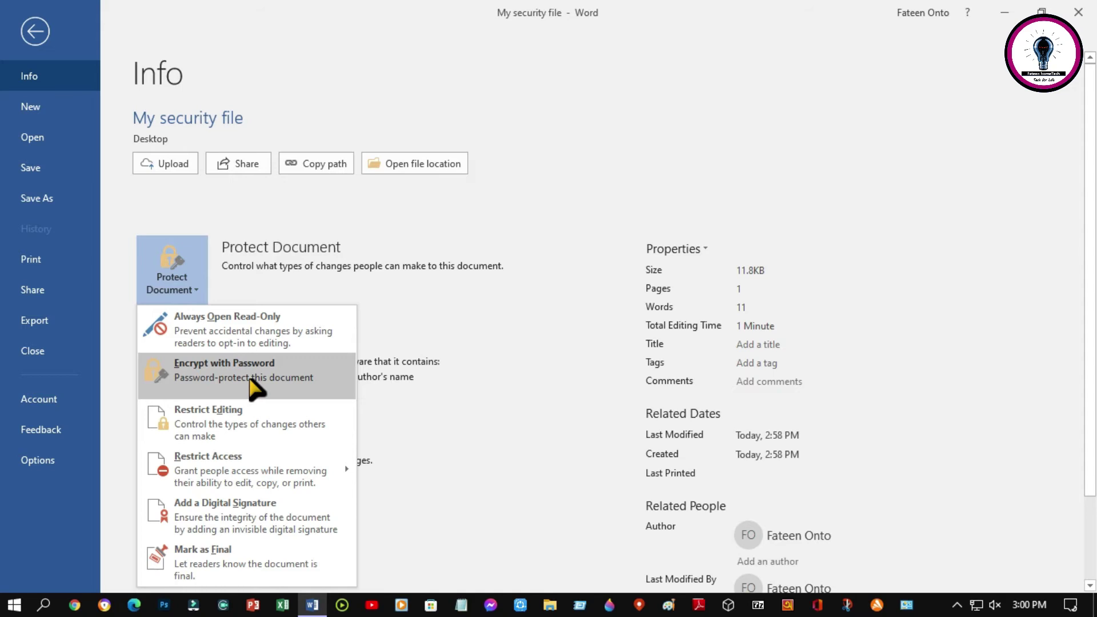
Step: Encrypt the document with a password, confirm the password, then close Word and save the changes
{"action": "left_click", "coordinate": [253, 384]}
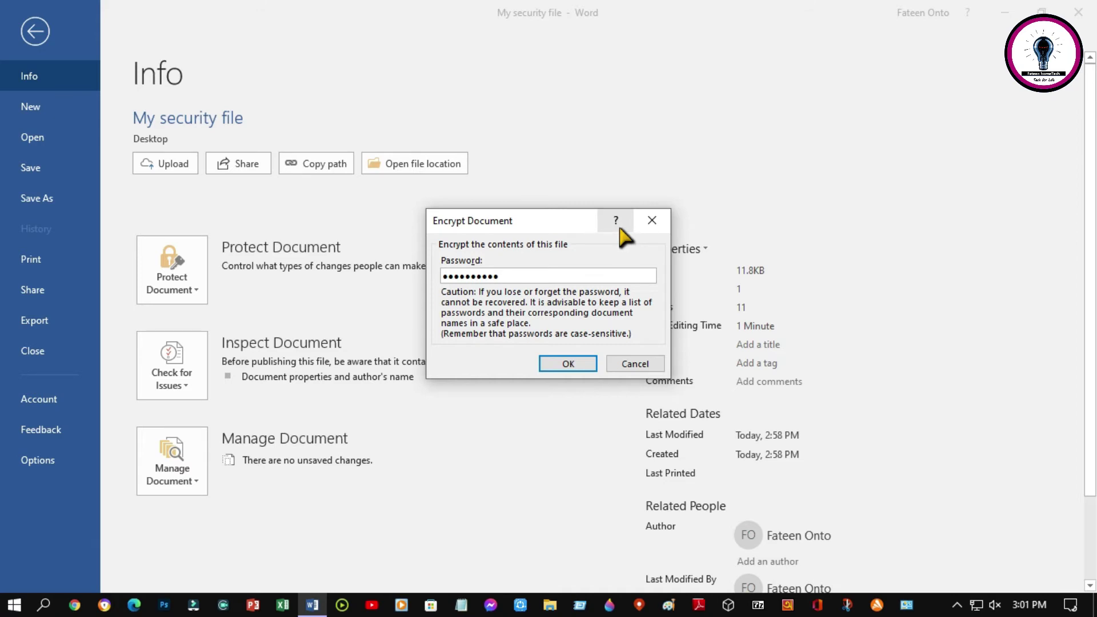
{"action": "key", "text": "Return"}
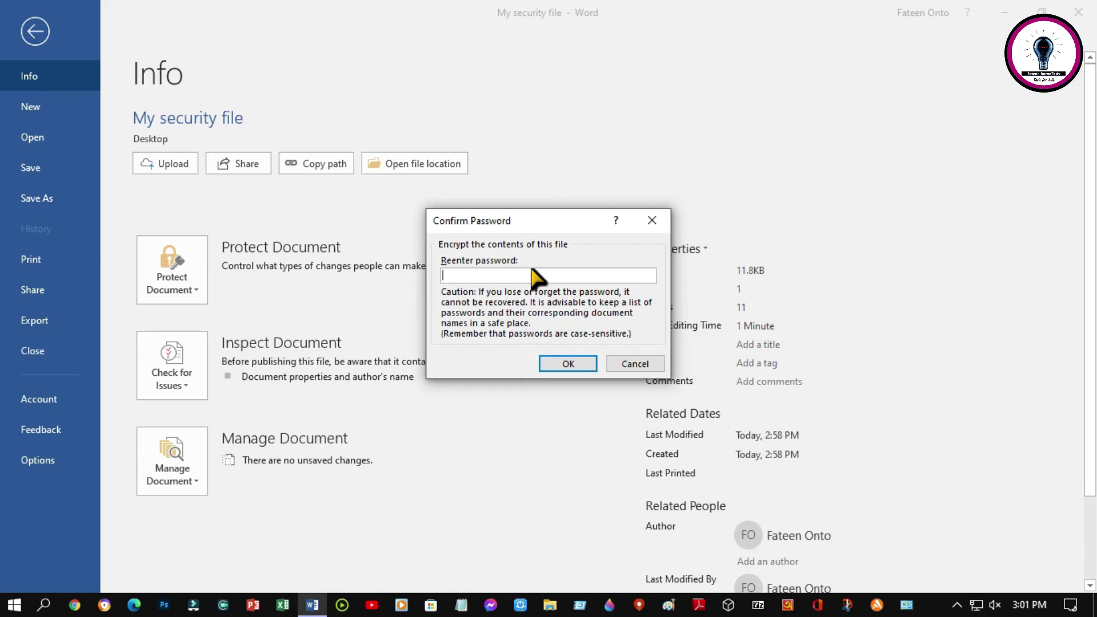
{"action": "key", "text": "Return"}
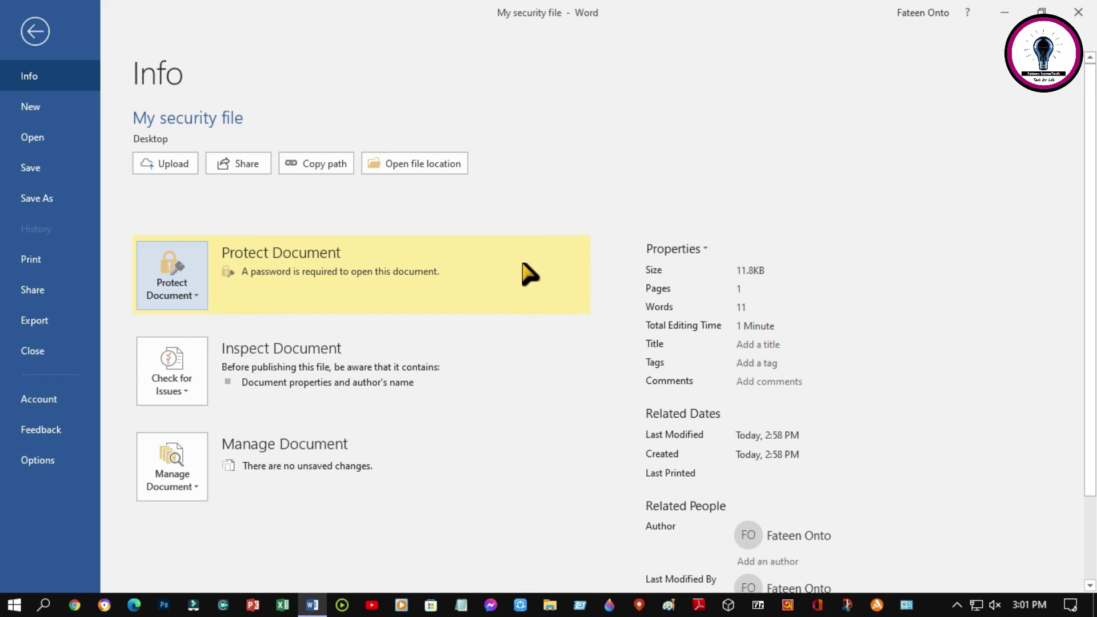
{"action": "left_click", "coordinate": [1078, 12]}
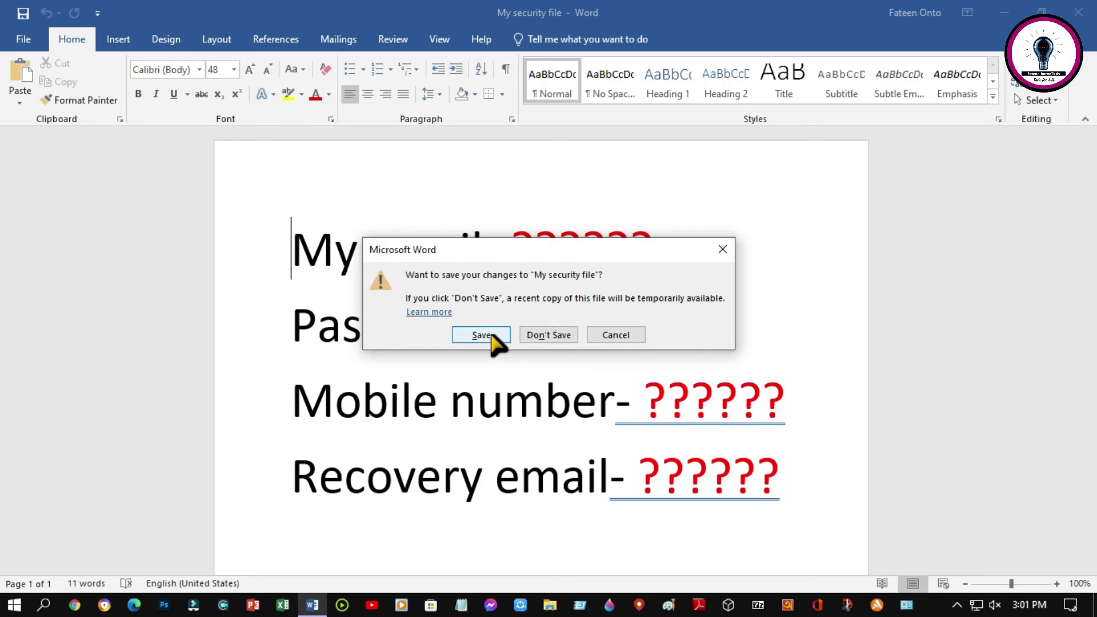
{"action": "left_click", "coordinate": [491, 336]}
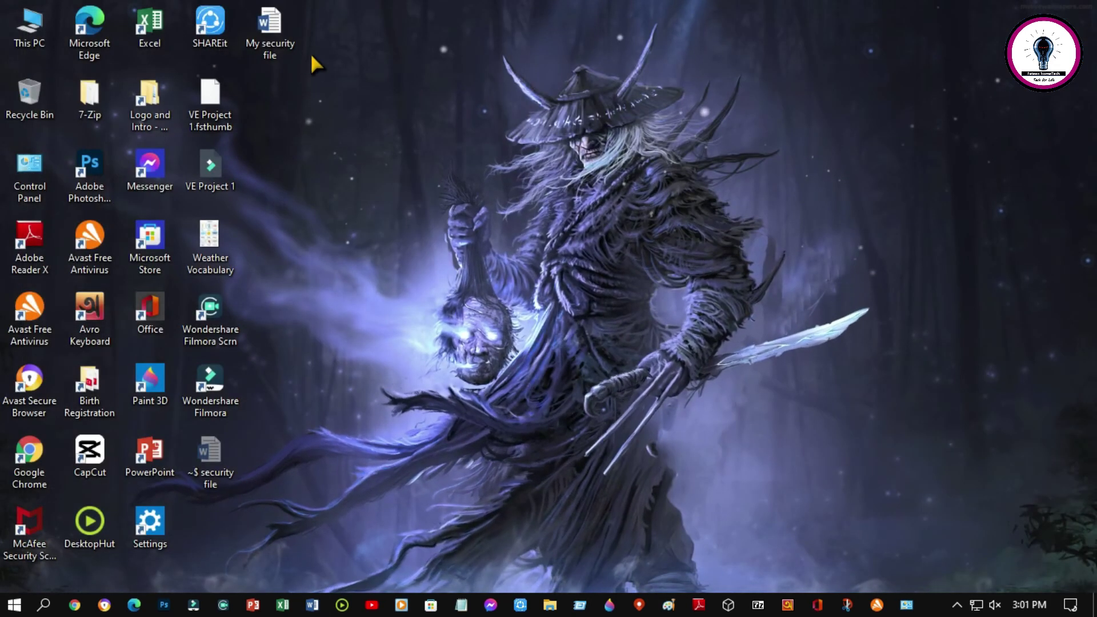
{"action": "double_click", "coordinate": [282, 49]}
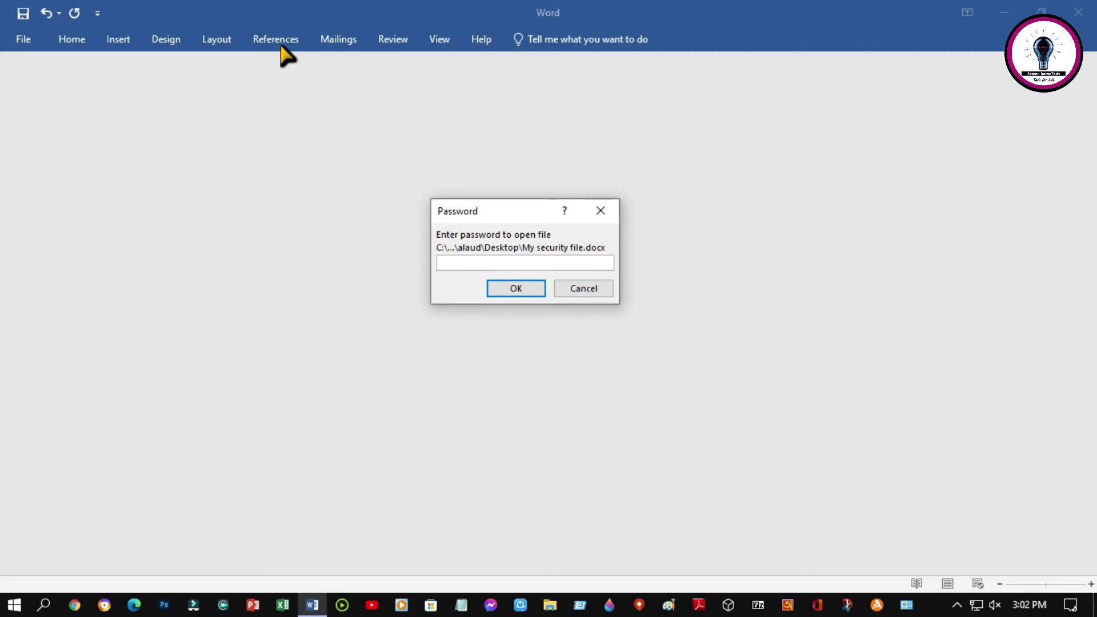
{"action": "left_click", "coordinate": [496, 289]}
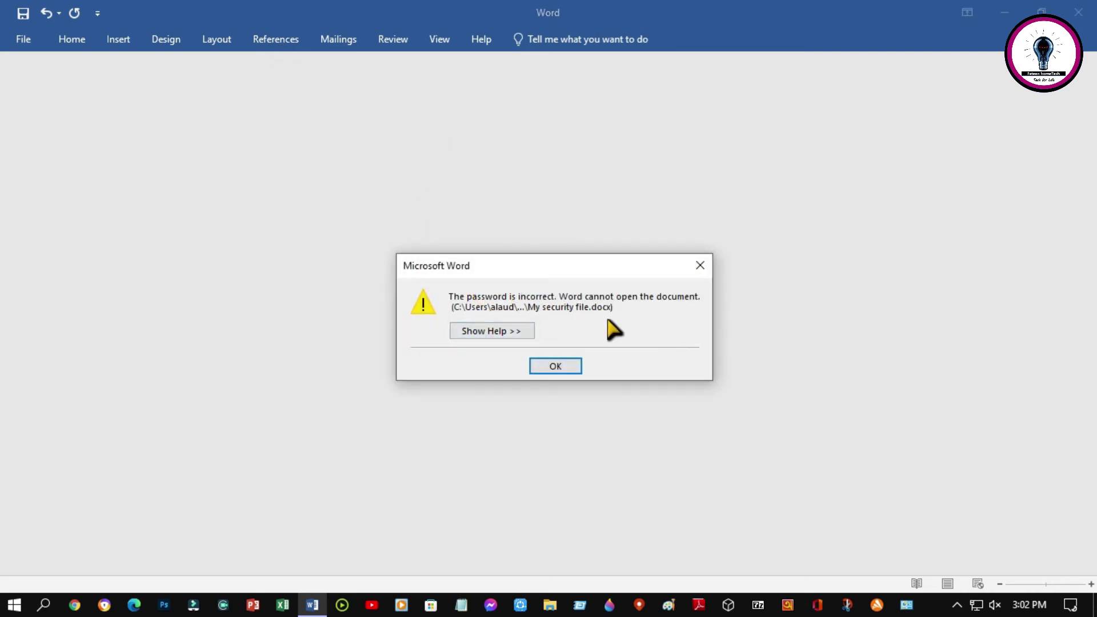
{"action": "left_click", "coordinate": [571, 365]}
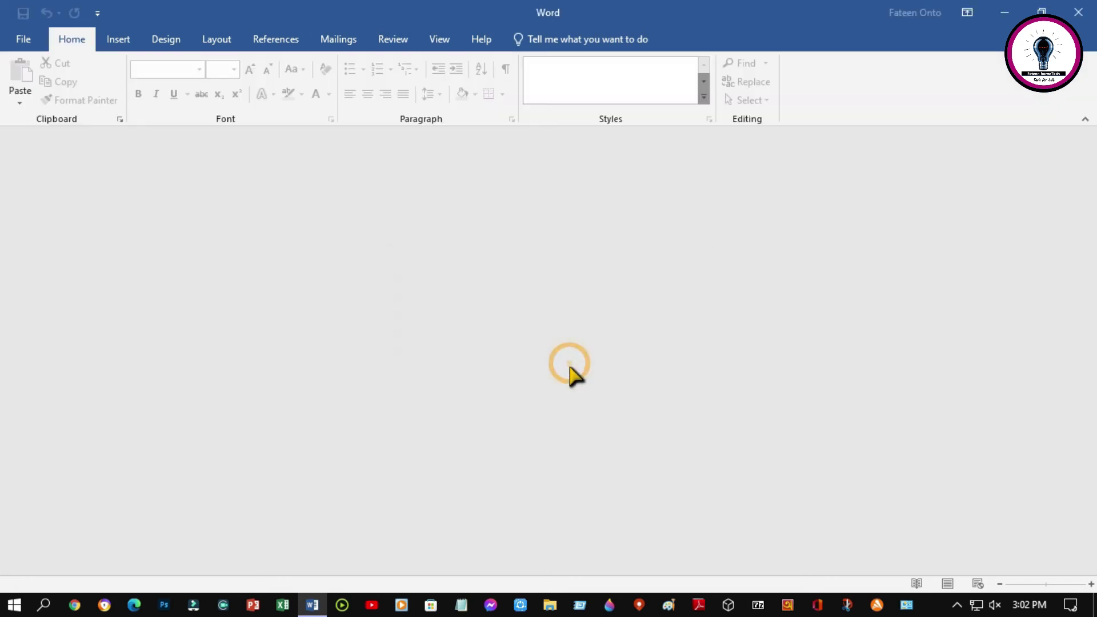
{"action": "left_click", "coordinate": [1077, 12]}
{"action": "left_click_drag", "start_coordinate": [269, 26], "coordinate": [299, 39]}
{"action": "left_click", "coordinate": [265, 26]}
Step: Reopen My security file and type the document password to unlock it
{"action": "double_click", "coordinate": [265, 26]}
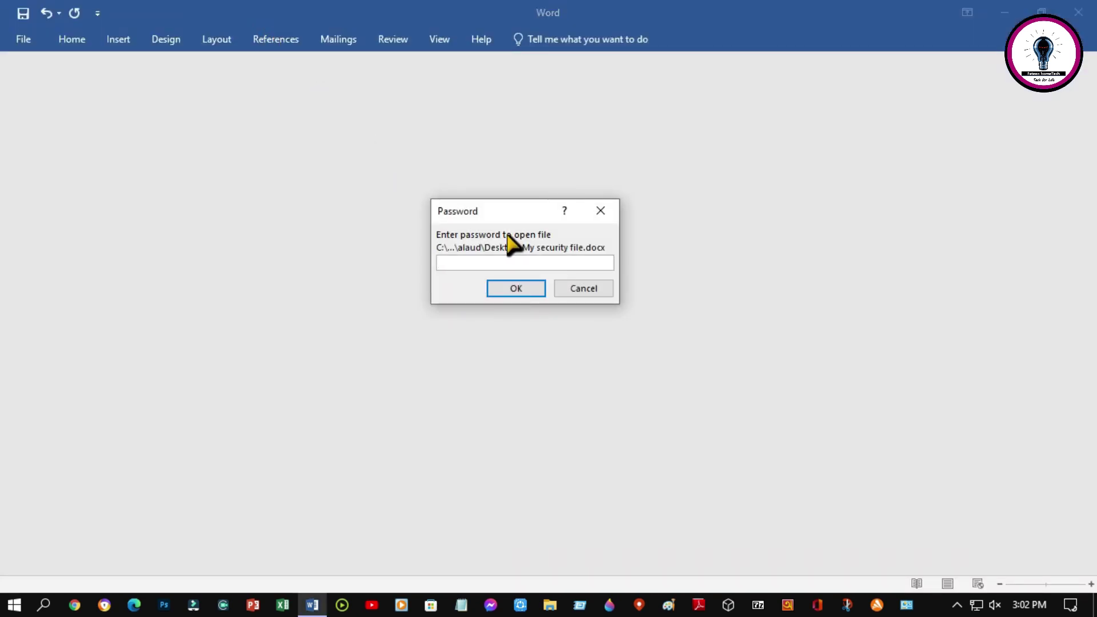
{"action": "key", "text": "Return"}
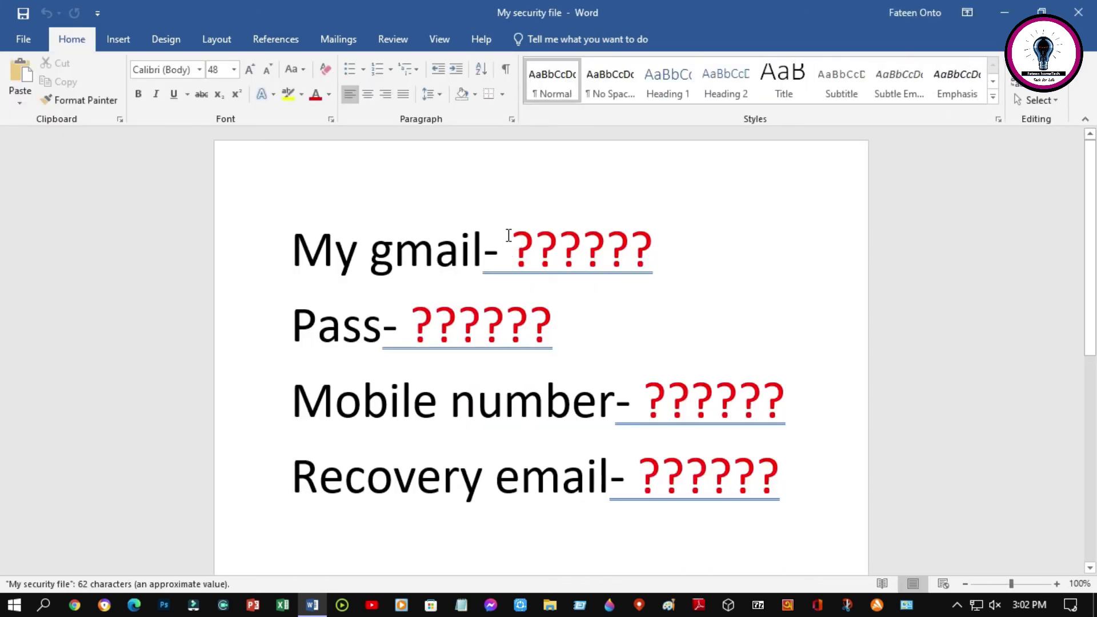